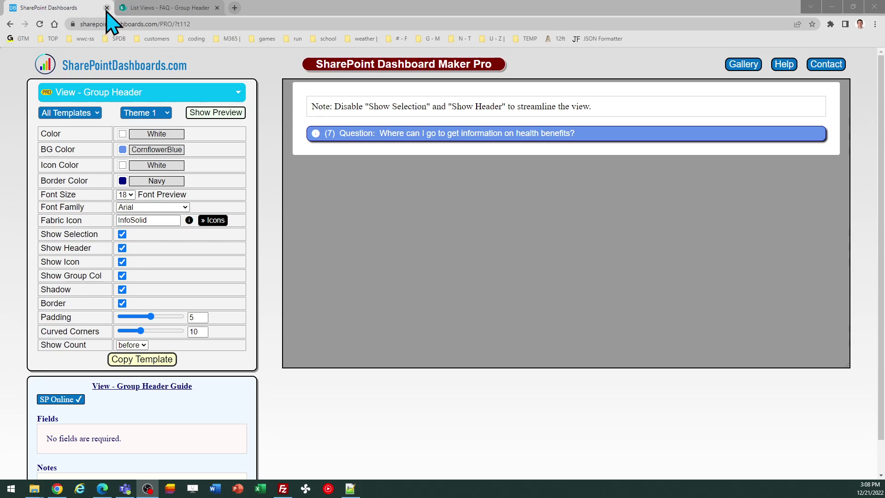
- Open the FAQ list's current view settings and confirm Group By uses the Question column
{"action": "left_click", "coordinate": [189, 8]}
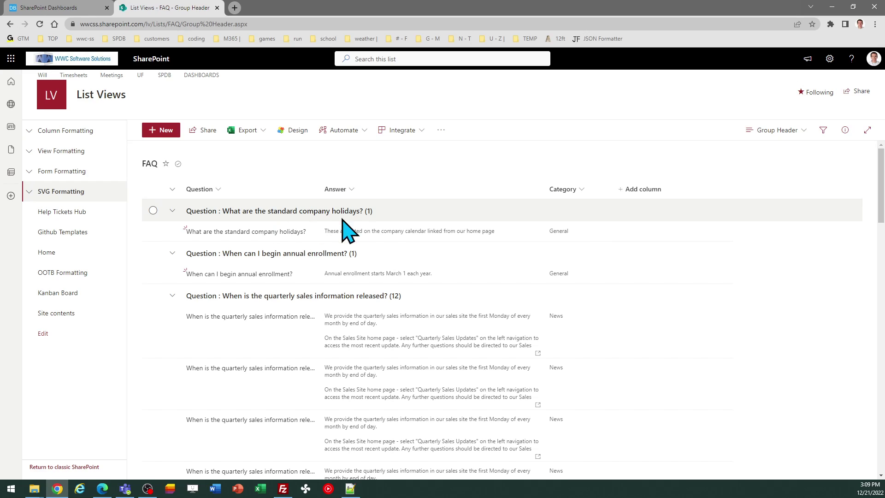
{"action": "left_click", "coordinate": [758, 131]}
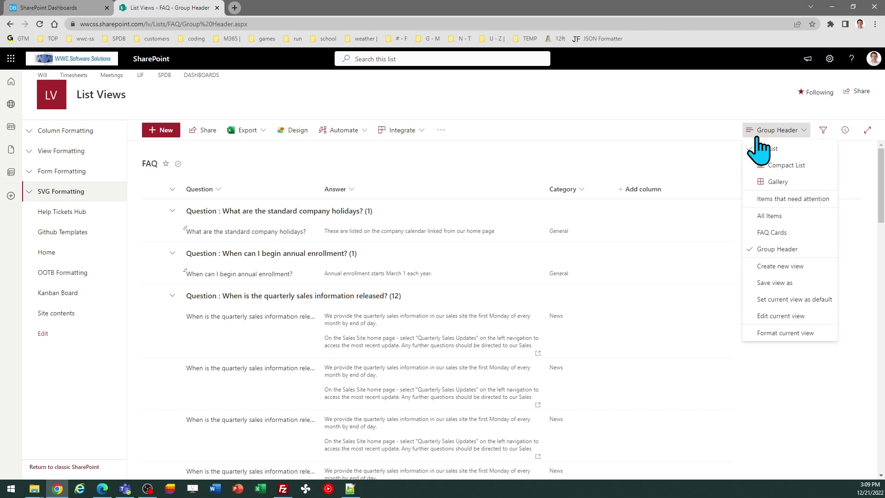
{"action": "left_click", "coordinate": [785, 318]}
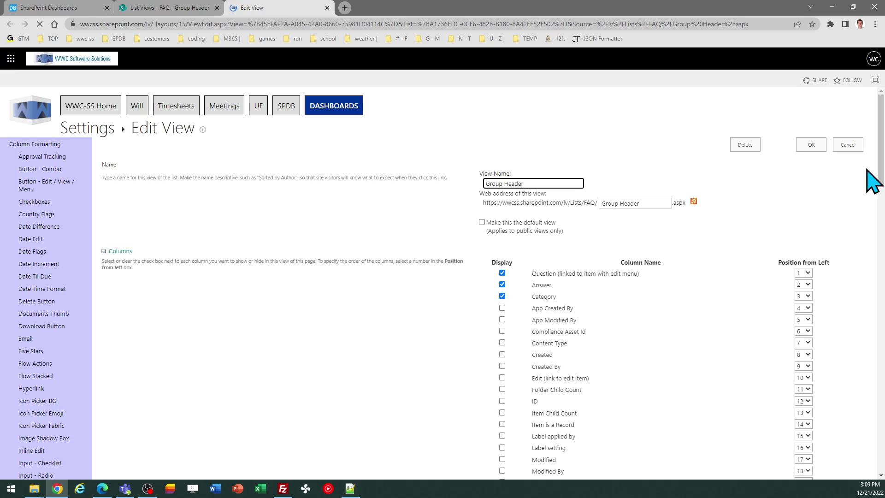
{"action": "left_click_drag", "start_coordinate": [879, 99], "coordinate": [881, 312]}
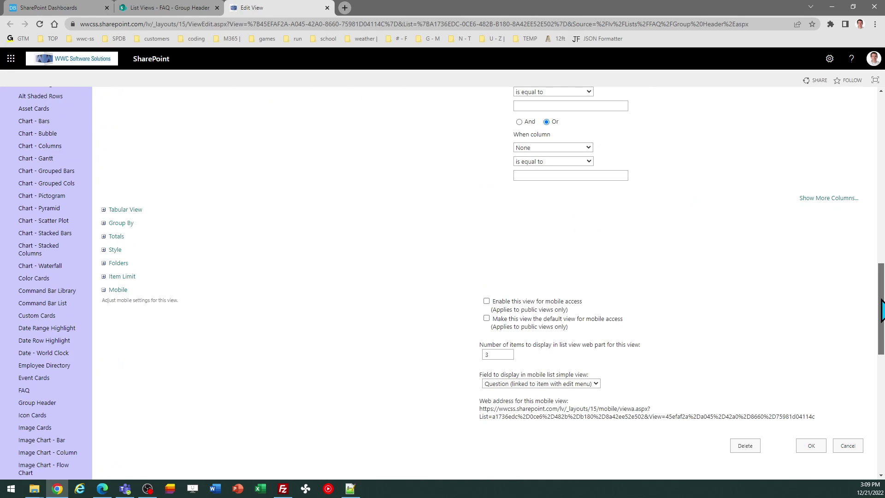
{"action": "left_click", "coordinate": [121, 223]}
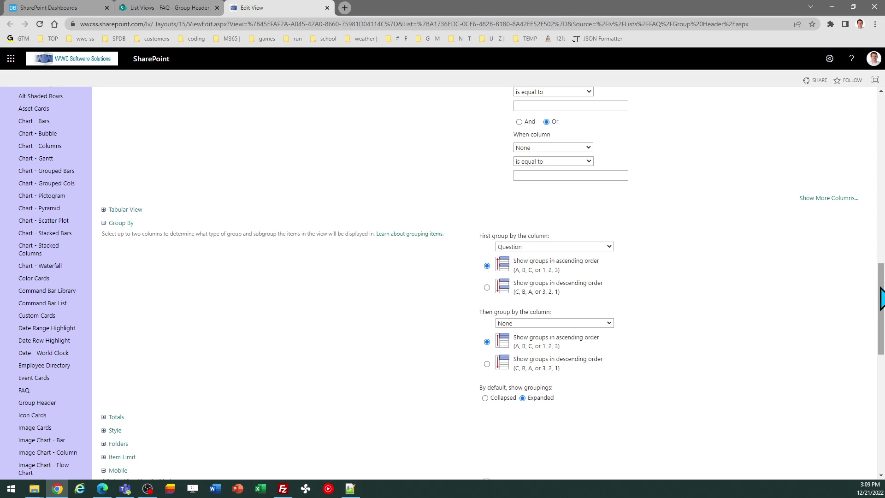
{"action": "left_click_drag", "start_coordinate": [881, 297], "coordinate": [879, 198]}
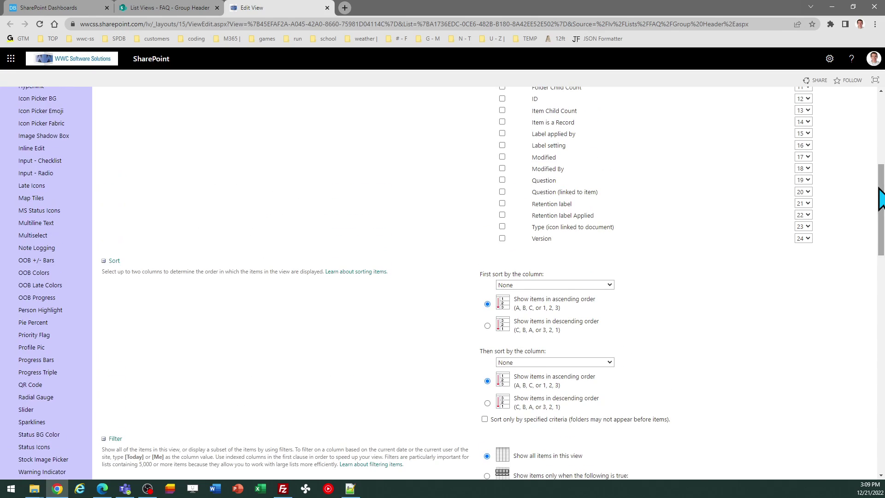
- Close the view settings, then collapse and re-expand the first question group
{"action": "left_click", "coordinate": [328, 7]}
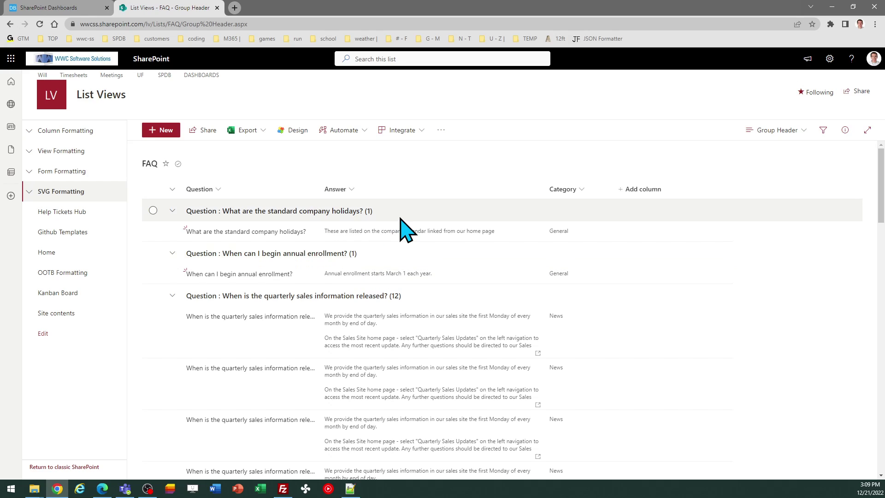
{"action": "left_click", "coordinate": [173, 211]}
{"action": "left_click", "coordinate": [172, 210]}
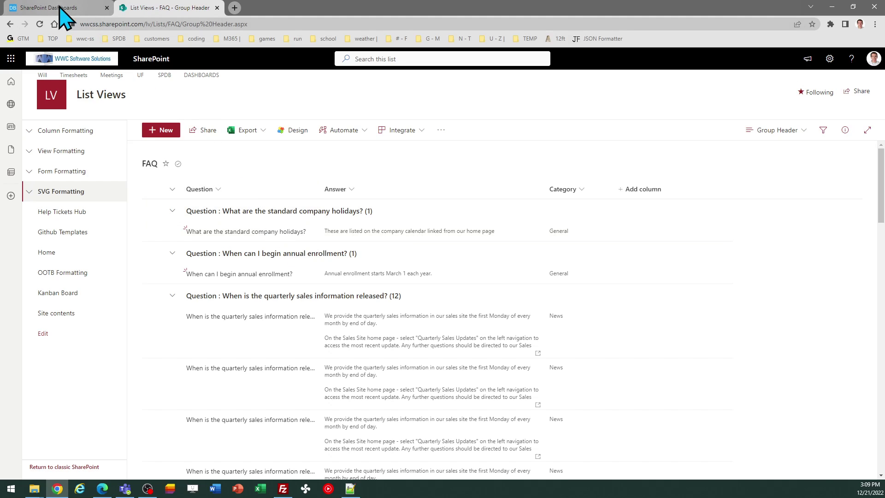
{"action": "mouse_move", "coordinate": [60, 7]}
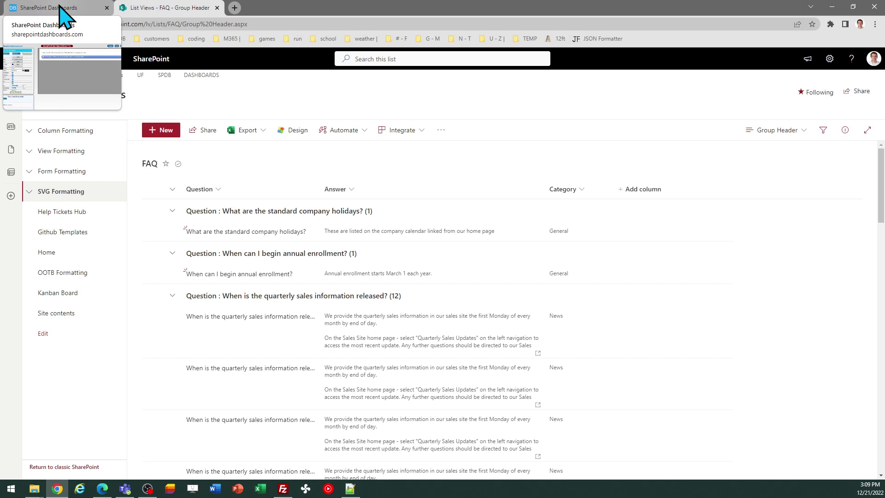
- Preview Theme 2 and Theme 3, then settle on Theme 1's CornflowerBlue group header
{"action": "left_click", "coordinate": [60, 6]}
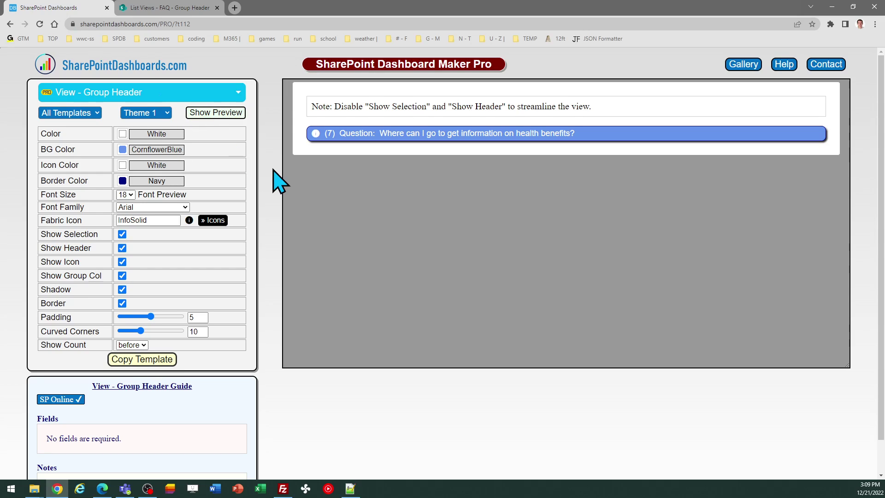
{"action": "left_click", "coordinate": [166, 116]}
{"action": "left_click", "coordinate": [166, 136]}
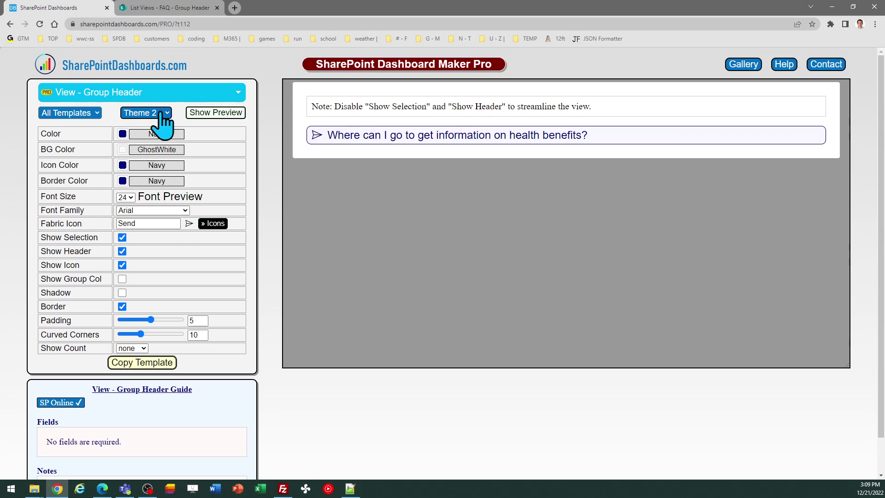
{"action": "left_click", "coordinate": [159, 113]}
{"action": "left_click", "coordinate": [164, 145]}
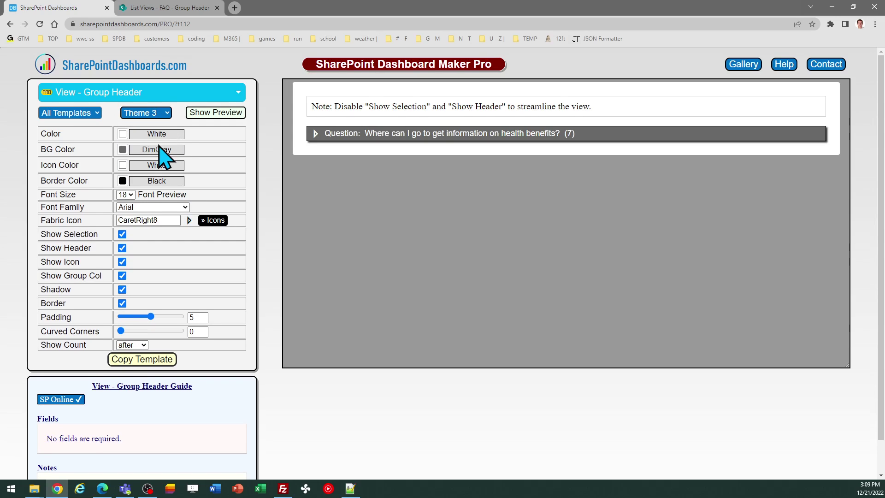
{"action": "left_click", "coordinate": [158, 115]}
{"action": "left_click", "coordinate": [158, 125]}
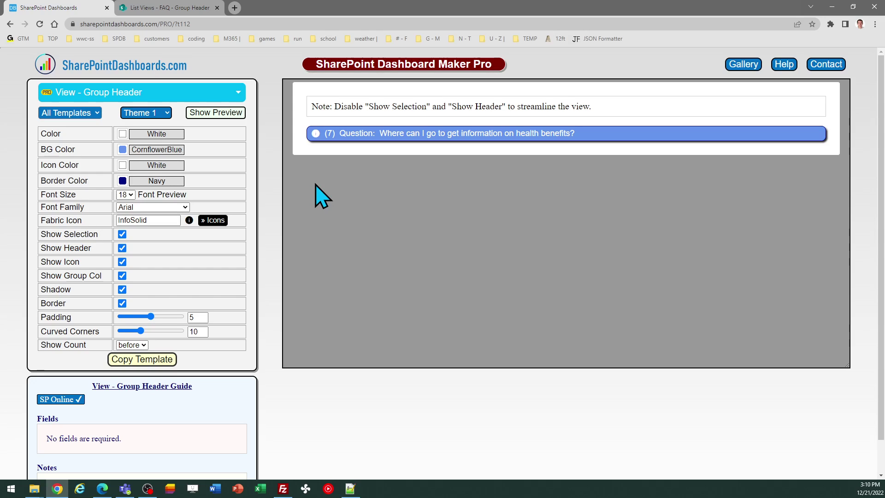
- Apply Theme 2's navy outline and send icon, then copy its group header template code
{"action": "left_click", "coordinate": [155, 113]}
{"action": "left_click", "coordinate": [140, 135]}
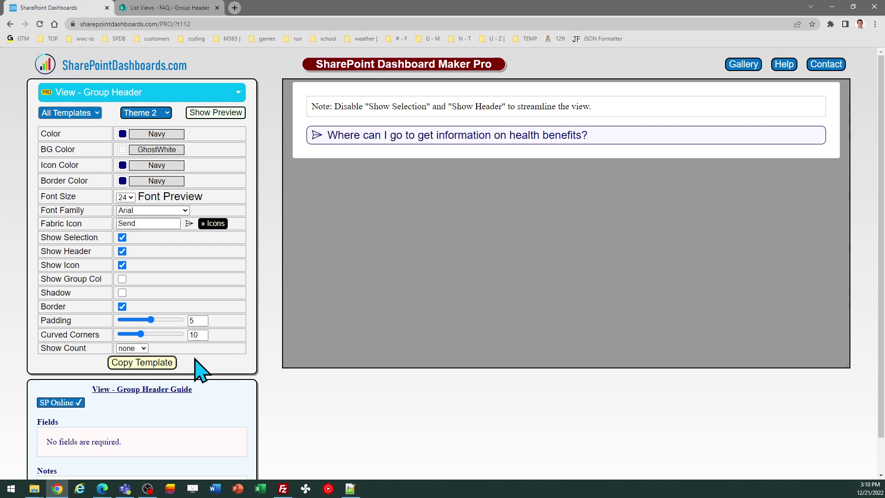
{"action": "left_click", "coordinate": [162, 363]}
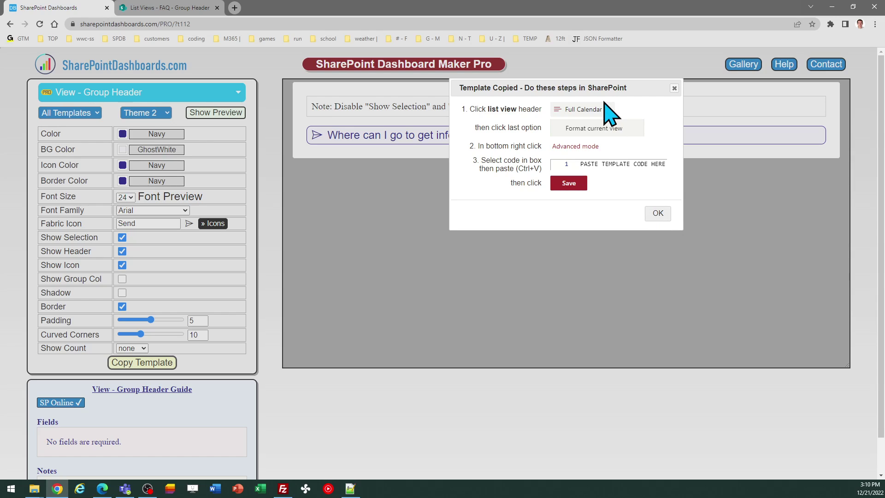
{"action": "left_click", "coordinate": [658, 213]}
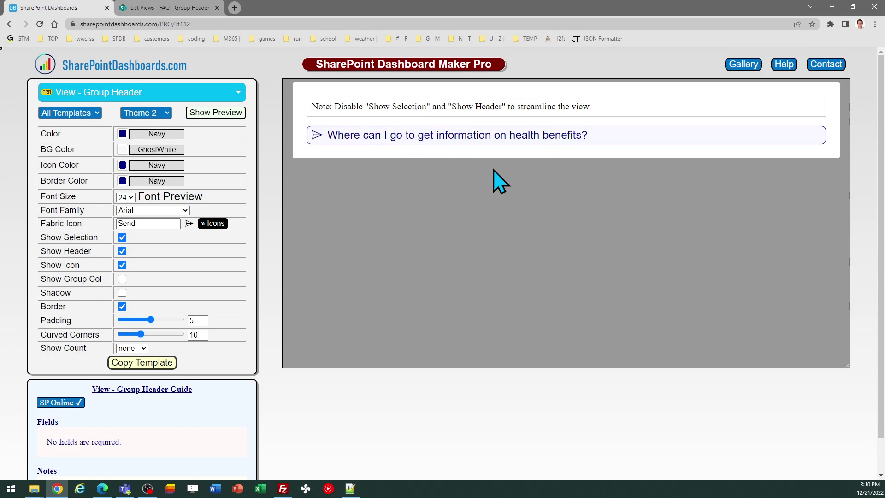
{"action": "left_click", "coordinate": [185, 8]}
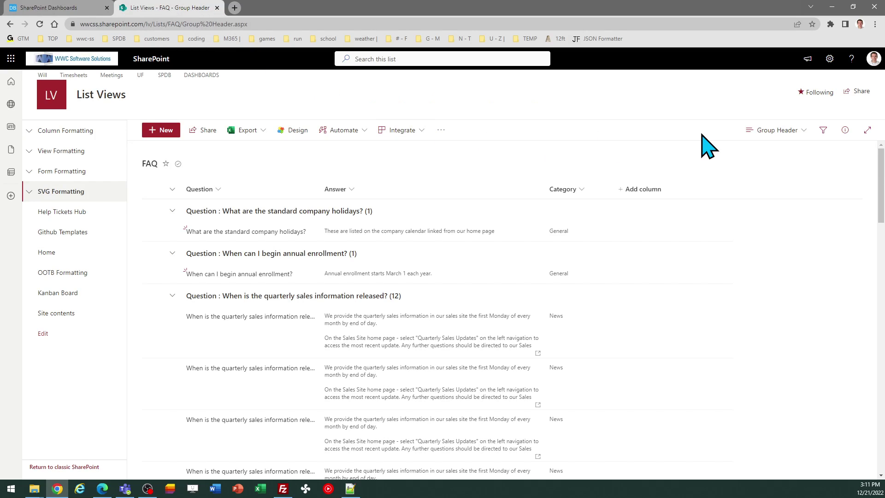
- Replace the current view's format JSON with the copied template in Advanced mode and save
{"action": "left_click", "coordinate": [778, 131]}
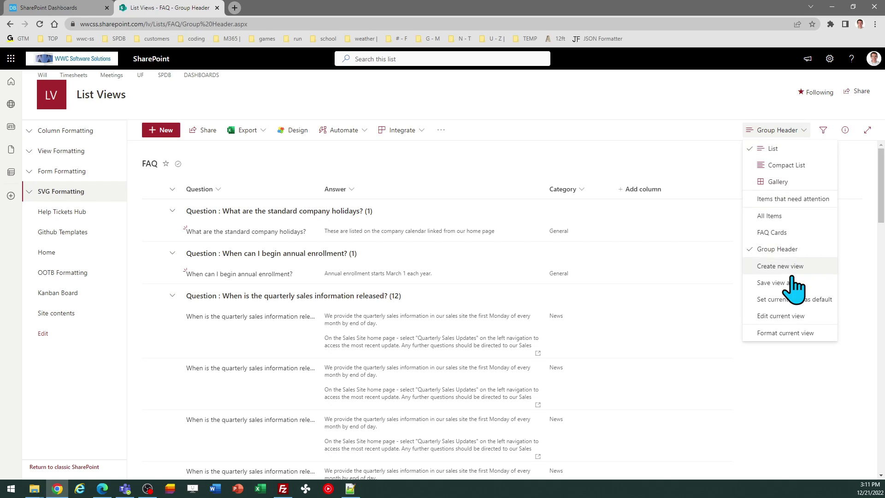
{"action": "left_click", "coordinate": [785, 333]}
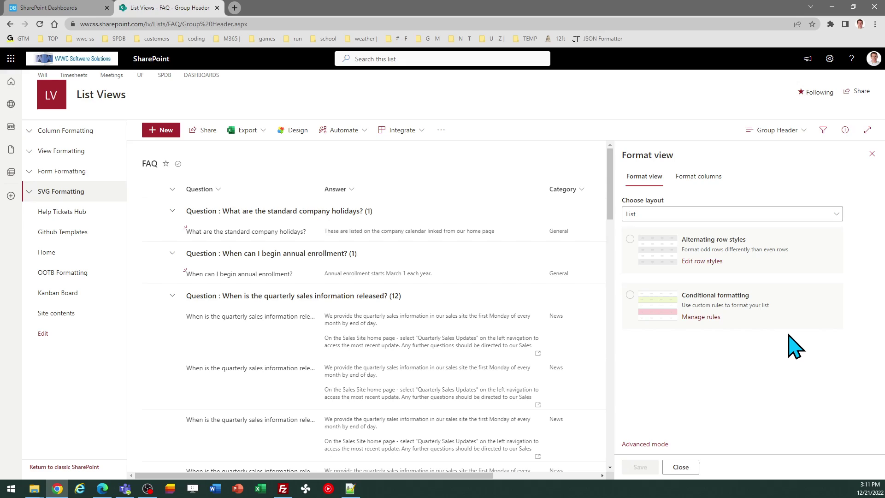
{"action": "left_click", "coordinate": [647, 445]}
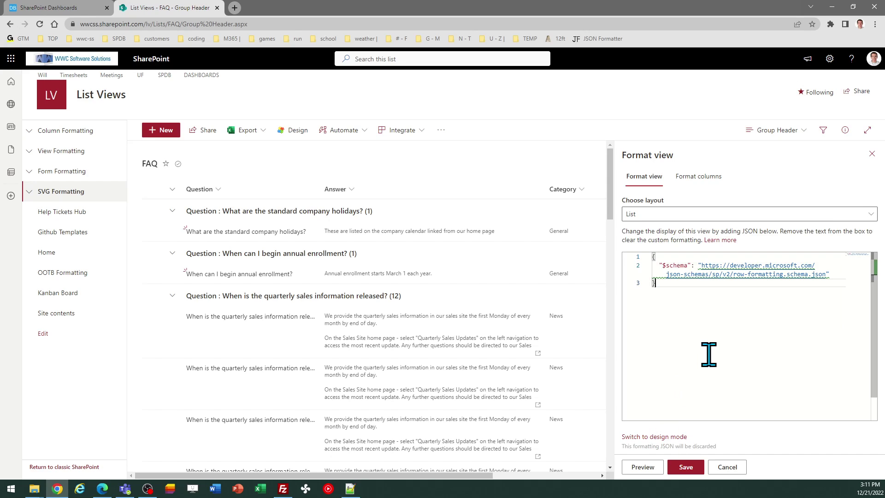
{"action": "key", "text": "ctrl+a"}
{"action": "key", "text": "ctrl+v"}
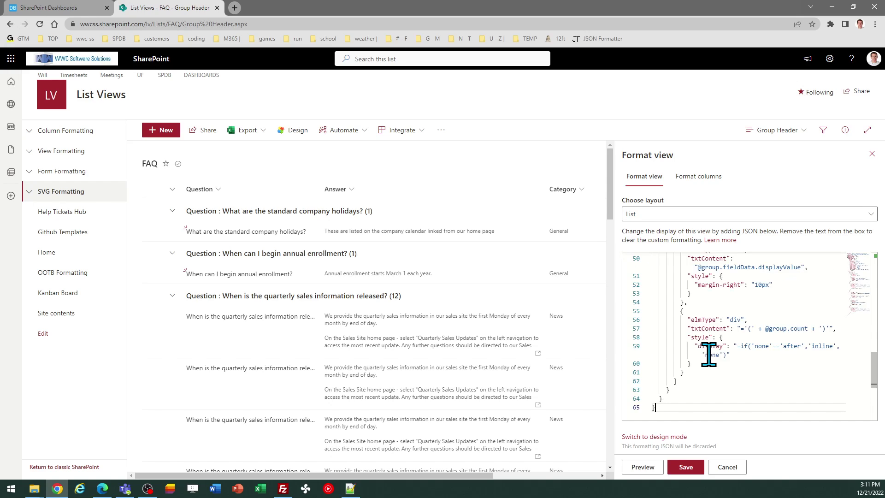
{"action": "left_click", "coordinate": [686, 466]}
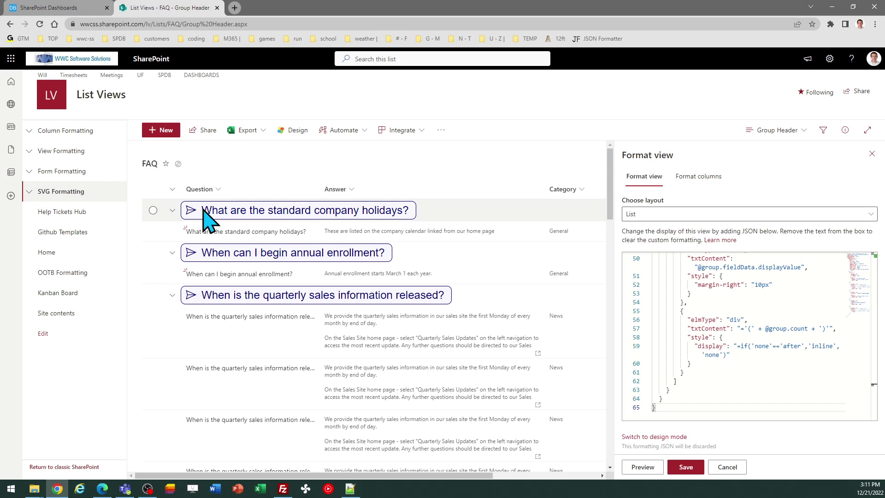
- Select and deselect the first FAQ item to test the new navy headers
{"action": "left_click", "coordinate": [153, 231]}
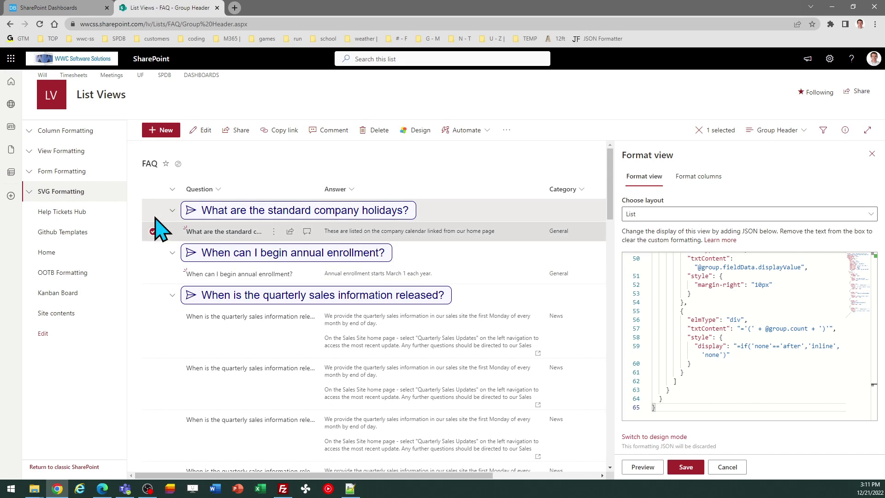
{"action": "left_click", "coordinate": [153, 231]}
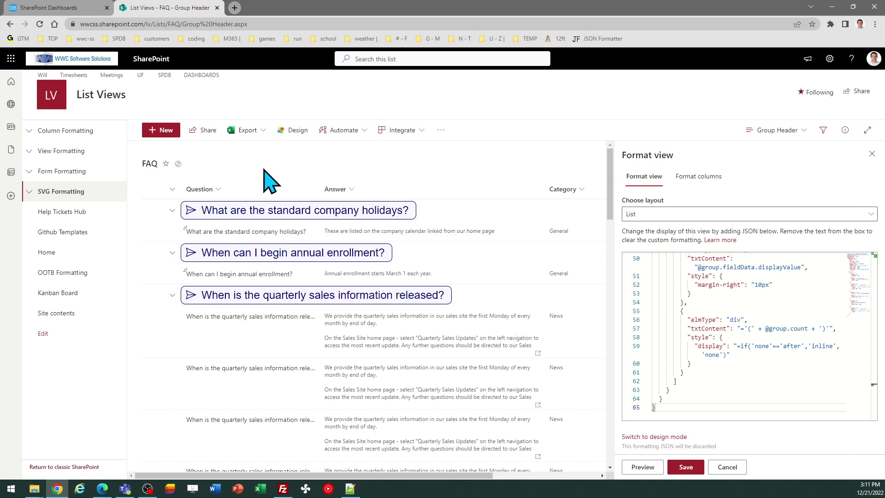
{"action": "left_click", "coordinate": [49, 8]}
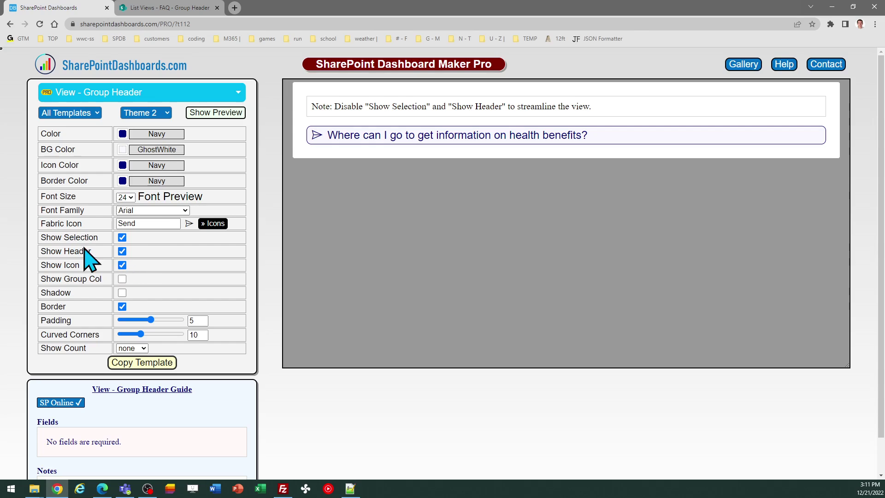
- Uncheck Show Selection and Show Header, then copy the updated group header template
{"action": "left_click", "coordinate": [122, 237]}
{"action": "left_click", "coordinate": [122, 251]}
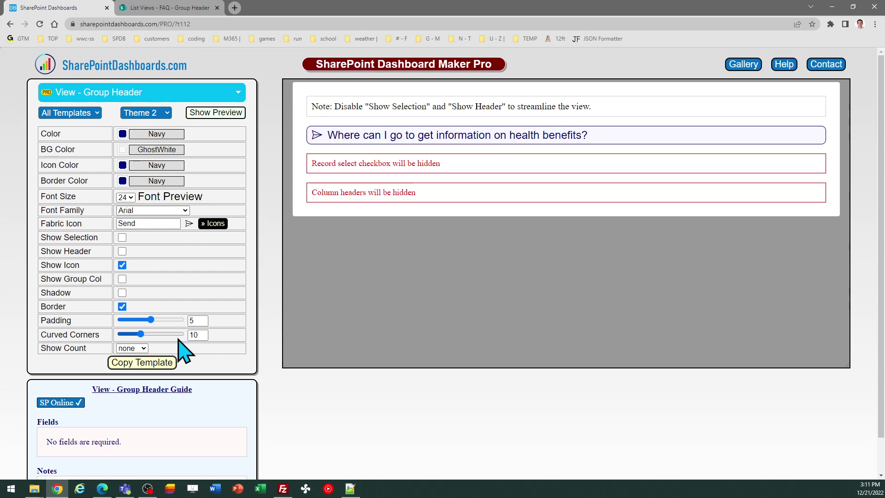
{"action": "left_click", "coordinate": [162, 363]}
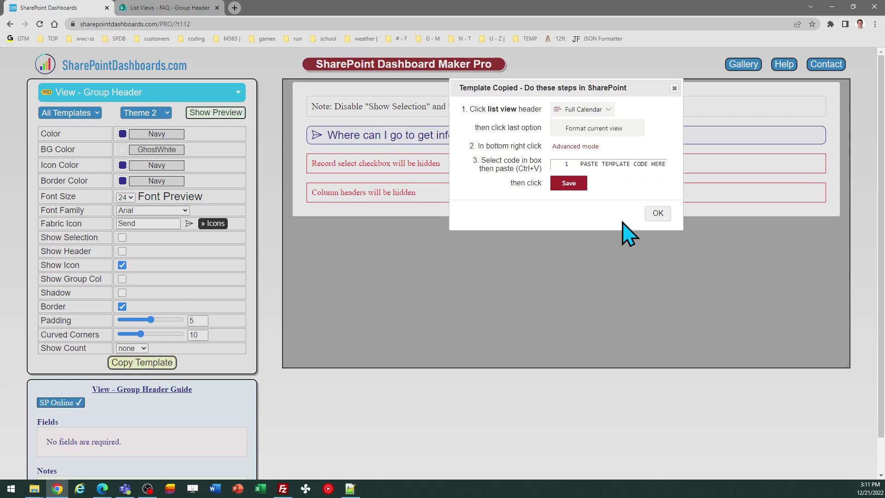
{"action": "left_click", "coordinate": [654, 213]}
{"action": "left_click", "coordinate": [162, 9]}
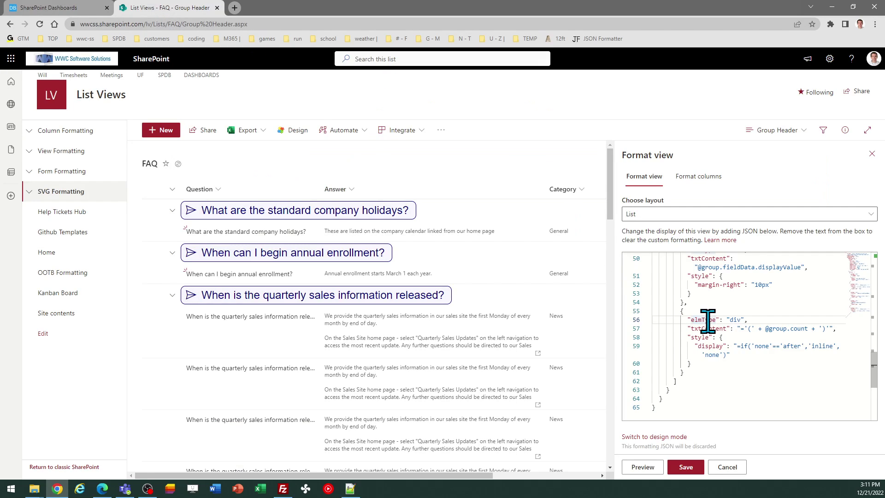
- Replace the view JSON with the updated template, save it, and test collapsing the first group
{"action": "key", "text": "ctrl+a"}
{"action": "key", "text": "ctrl+v"}
{"action": "left_click", "coordinate": [687, 467]}
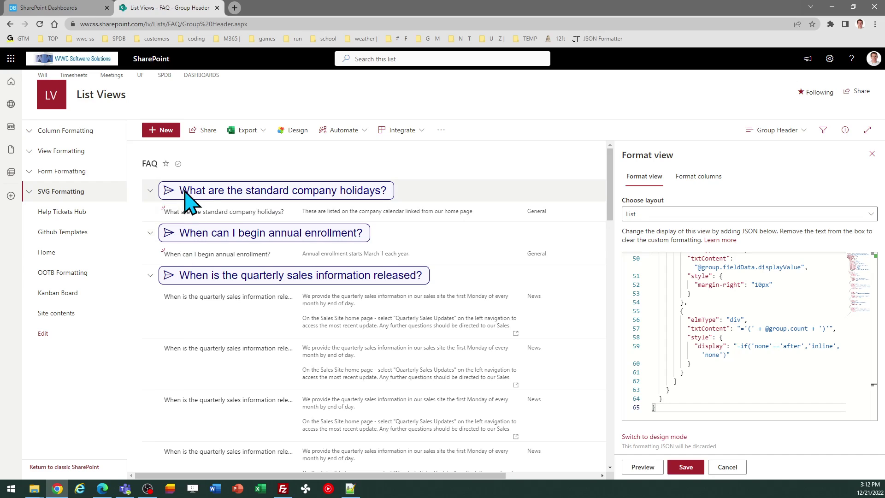
{"action": "left_click", "coordinate": [150, 190]}
{"action": "left_click", "coordinate": [151, 191]}
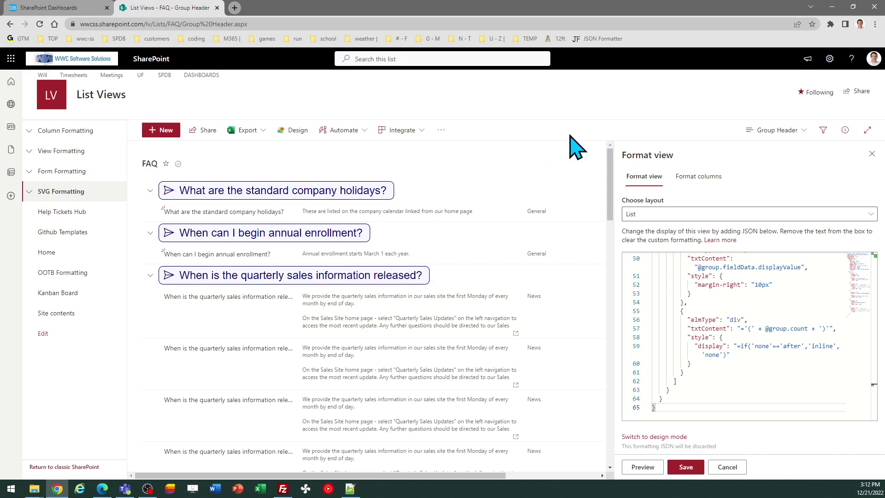
- Close the Format view pane and select Theme 3's dim gray header with white caret
{"action": "left_click", "coordinate": [872, 153]}
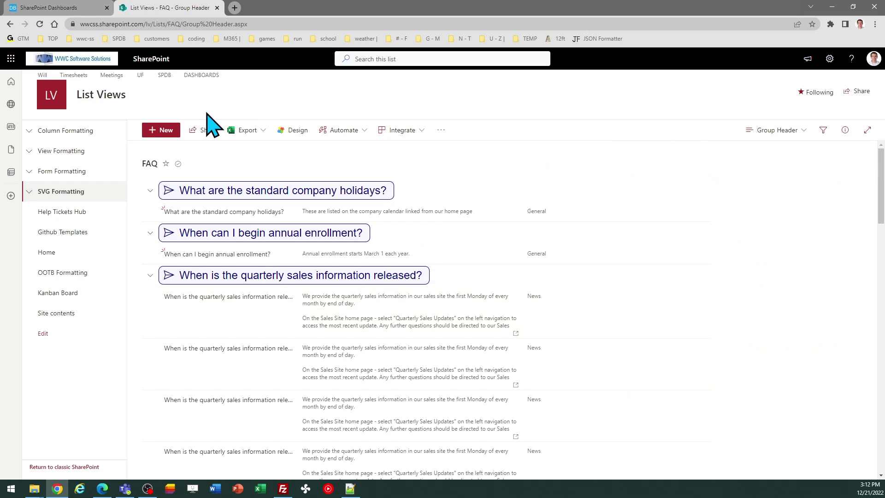
{"action": "left_click", "coordinate": [70, 8]}
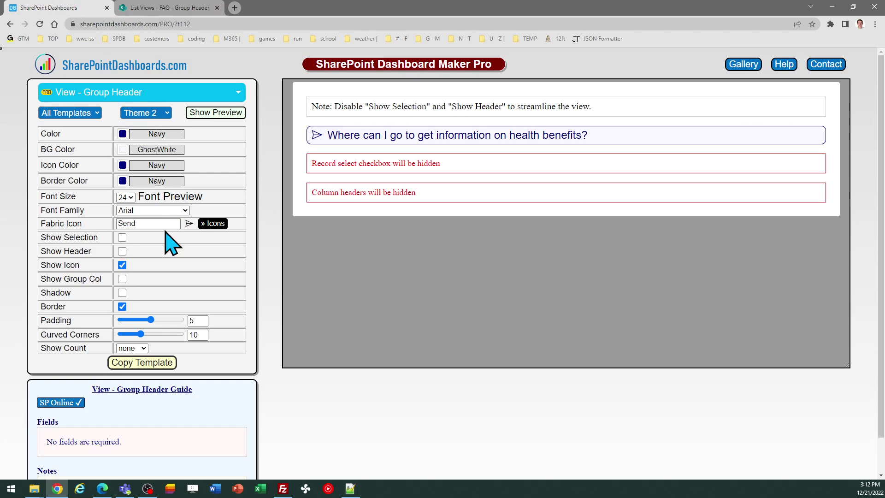
{"action": "left_click", "coordinate": [159, 113]}
{"action": "left_click", "coordinate": [140, 145]}
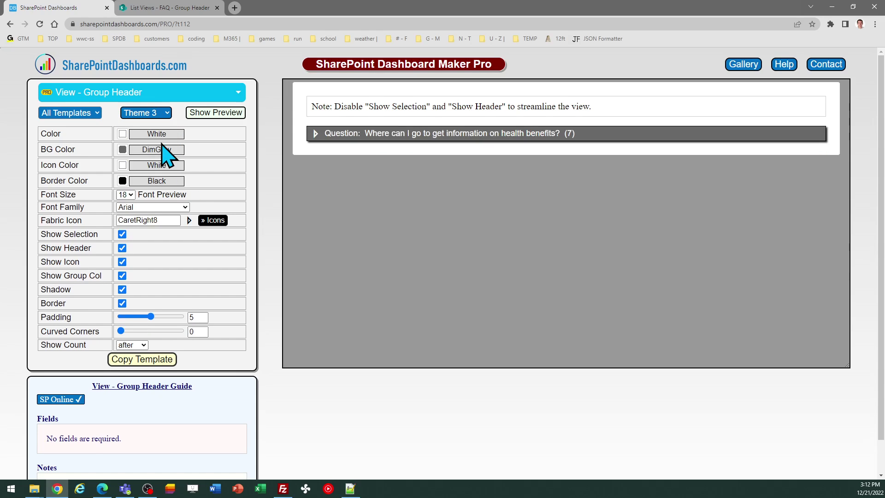